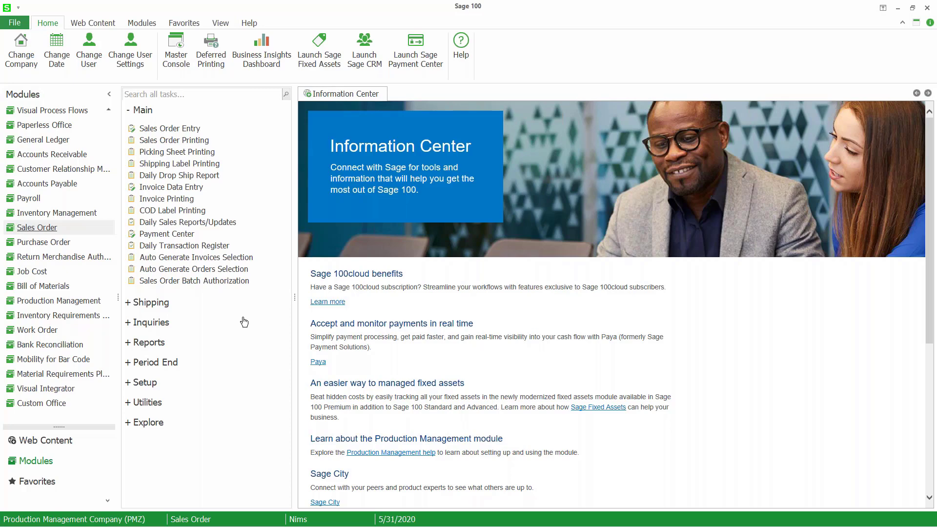
# Step: Open the On Demand Missing Cost Report from the Production Management module's reports
pyautogui.click(146, 342)
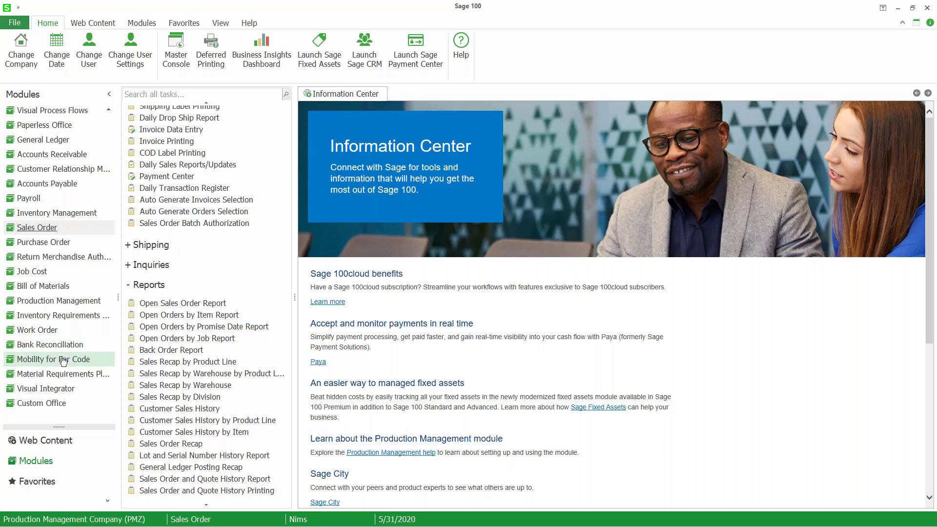
pyautogui.click(60, 301)
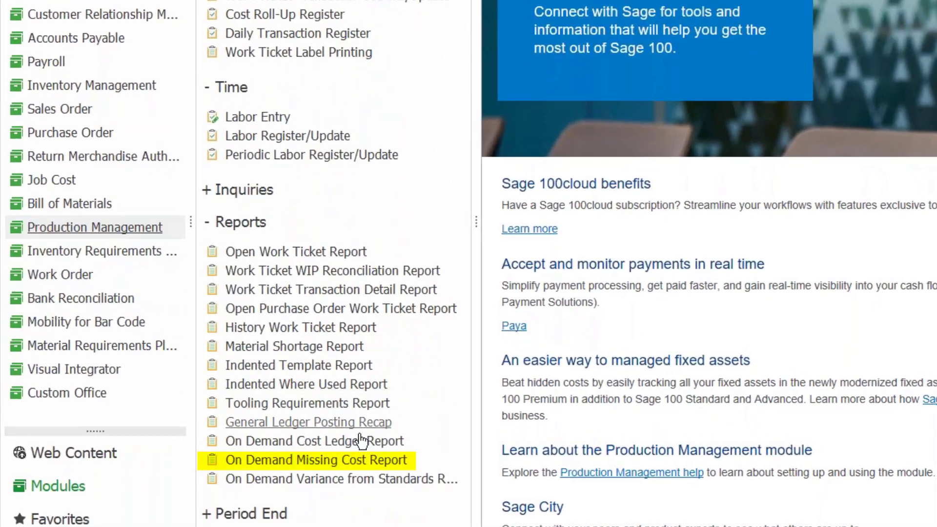
pyautogui.click(324, 463)
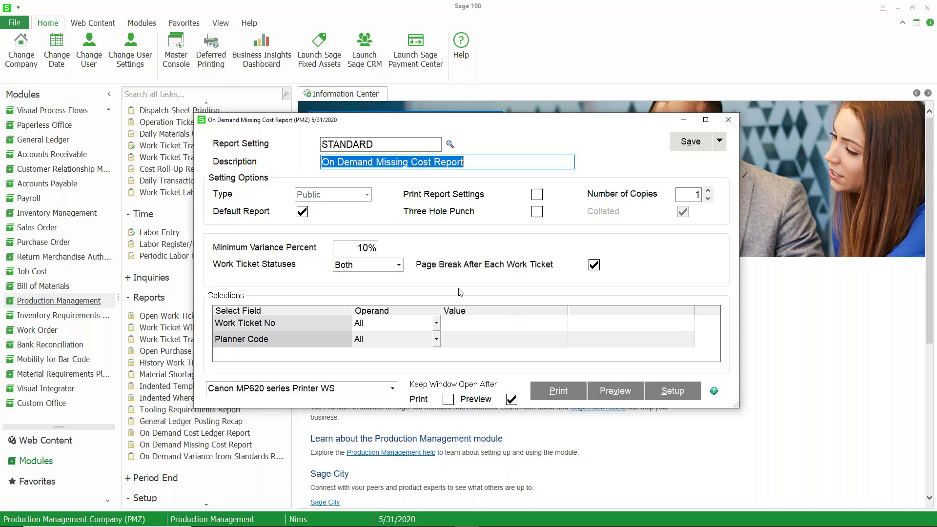
pyautogui.click(358, 247)
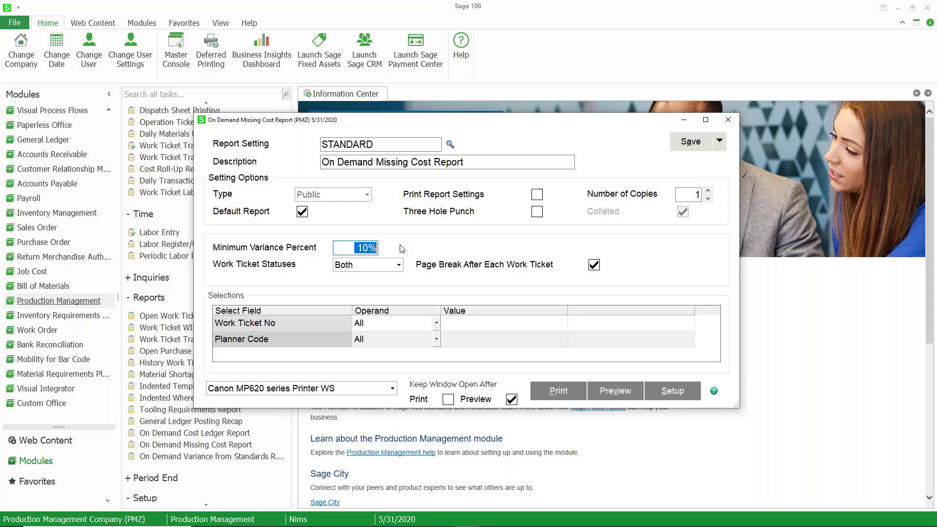
pyautogui.click(398, 265)
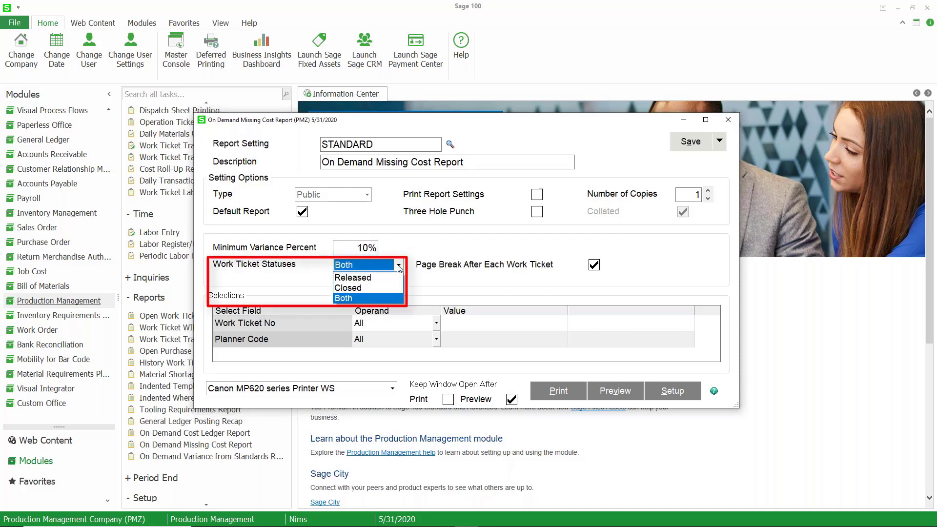
pyautogui.click(427, 282)
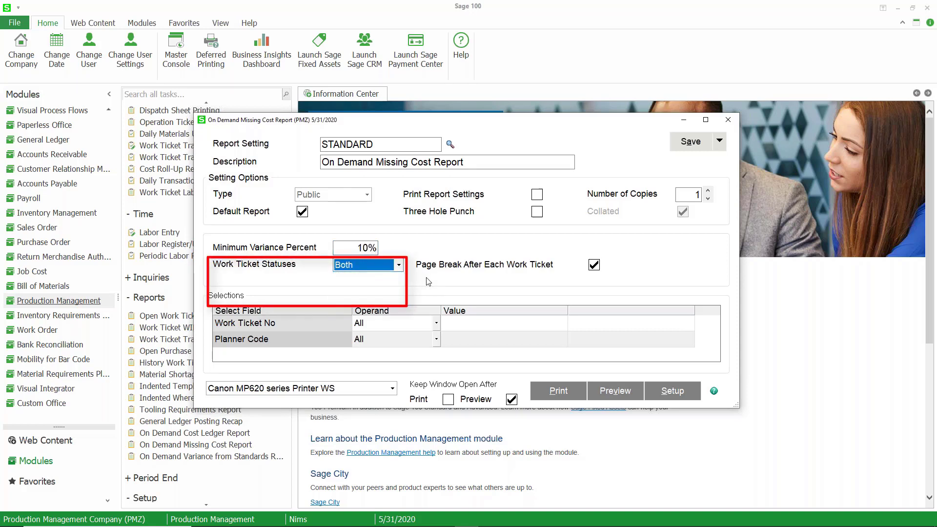
pyautogui.click(484, 324)
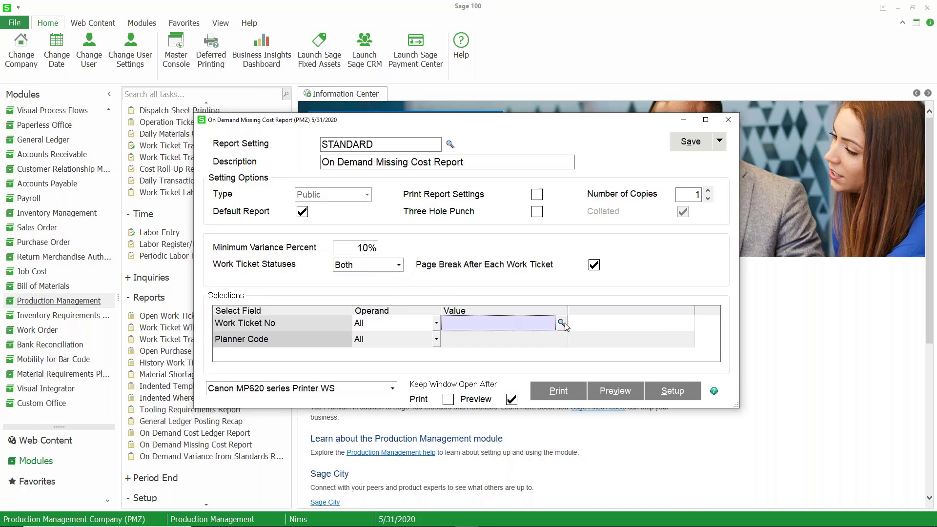
pyautogui.click(561, 323)
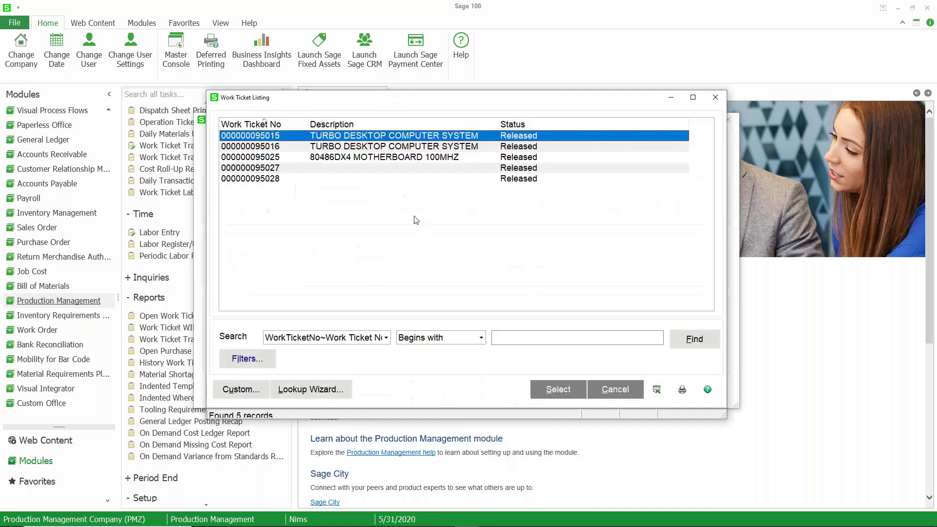
pyautogui.doubleClick(304, 136)
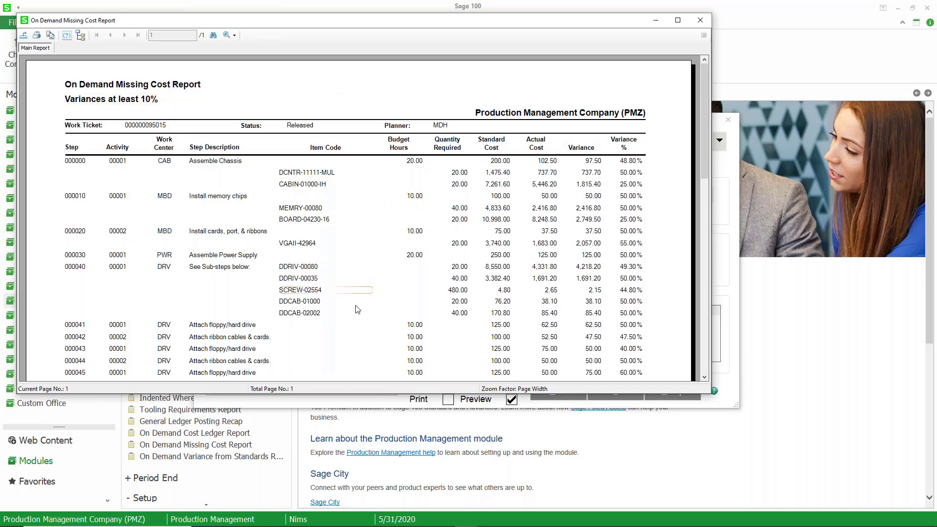
pyautogui.click(699, 21)
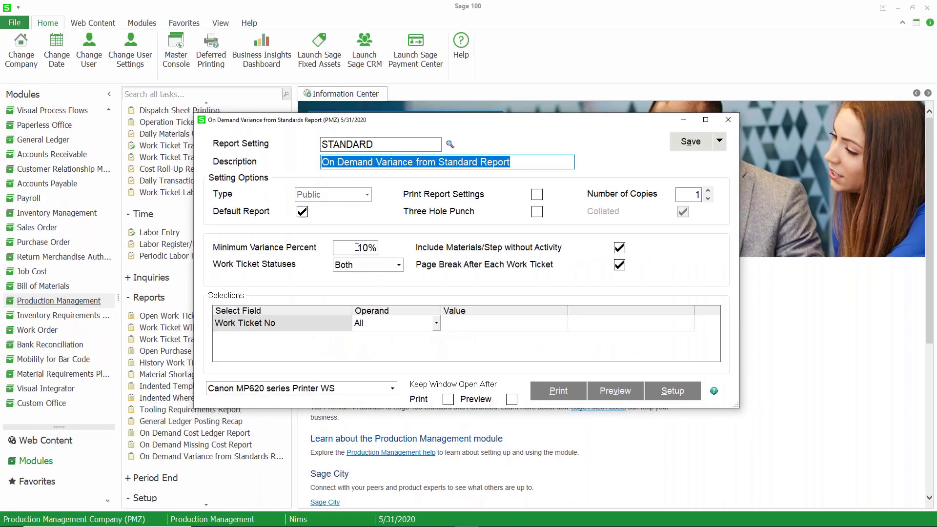
pyautogui.click(378, 254)
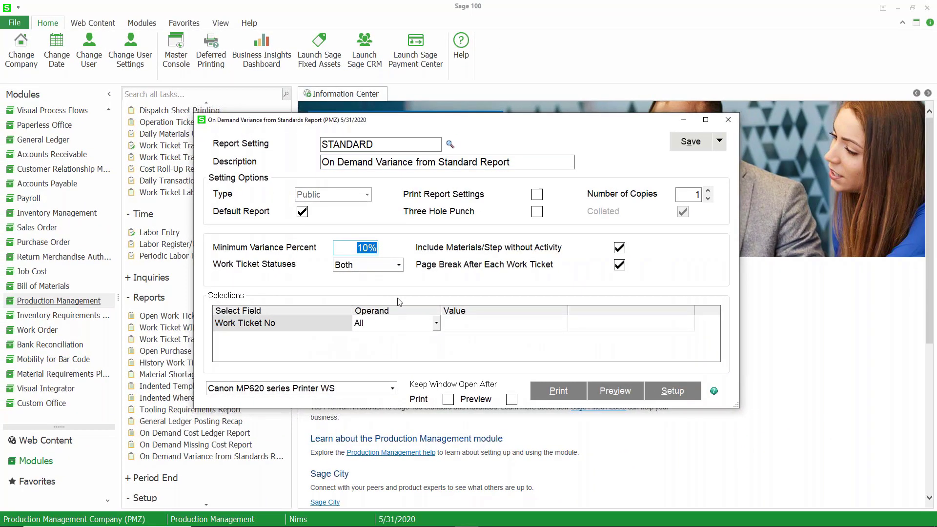
pyautogui.click(472, 325)
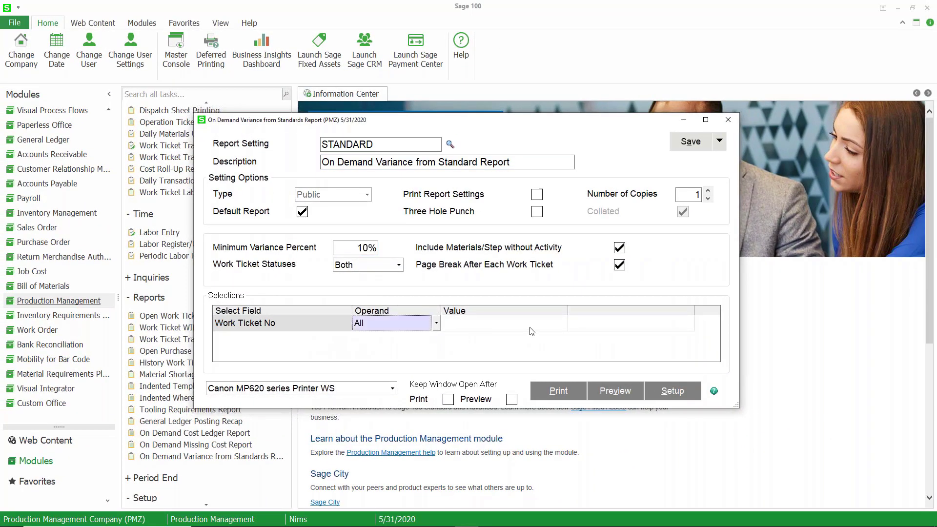
pyautogui.click(534, 329)
pyautogui.click(561, 324)
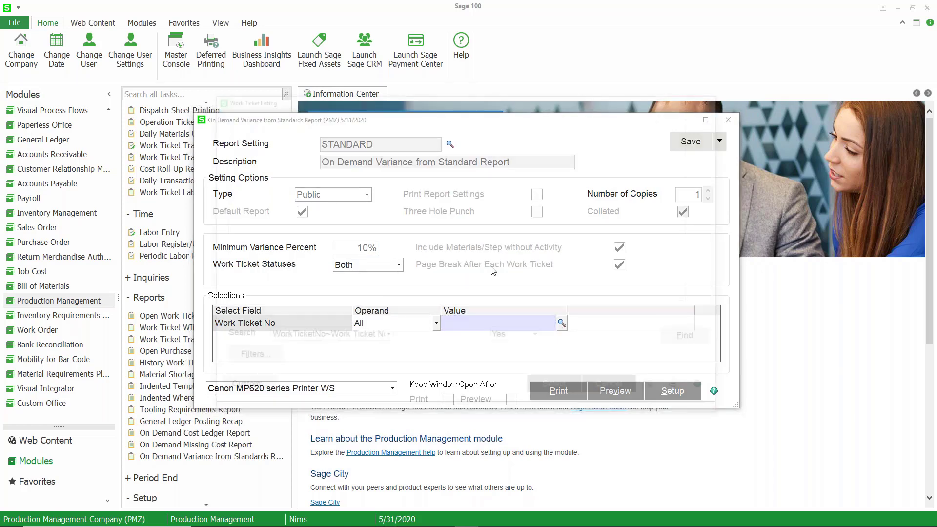
pyautogui.doubleClick(385, 137)
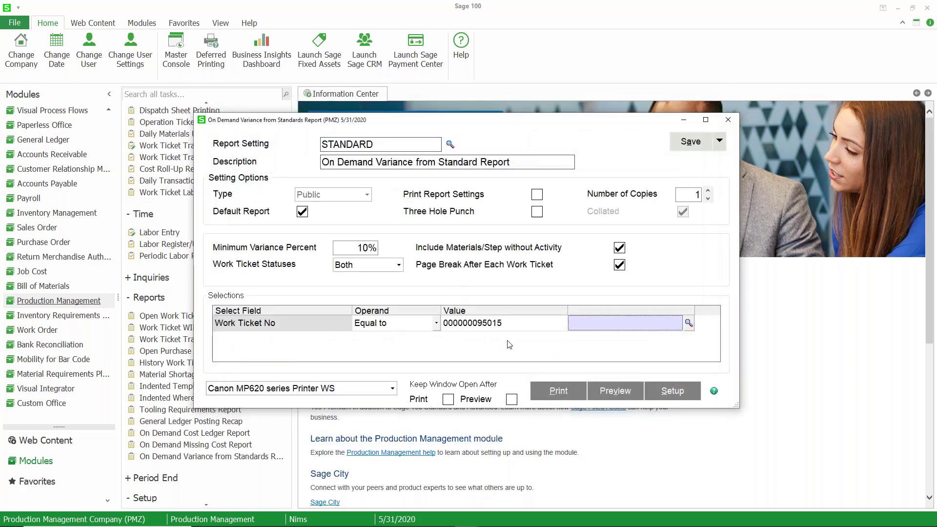
pyautogui.click(615, 390)
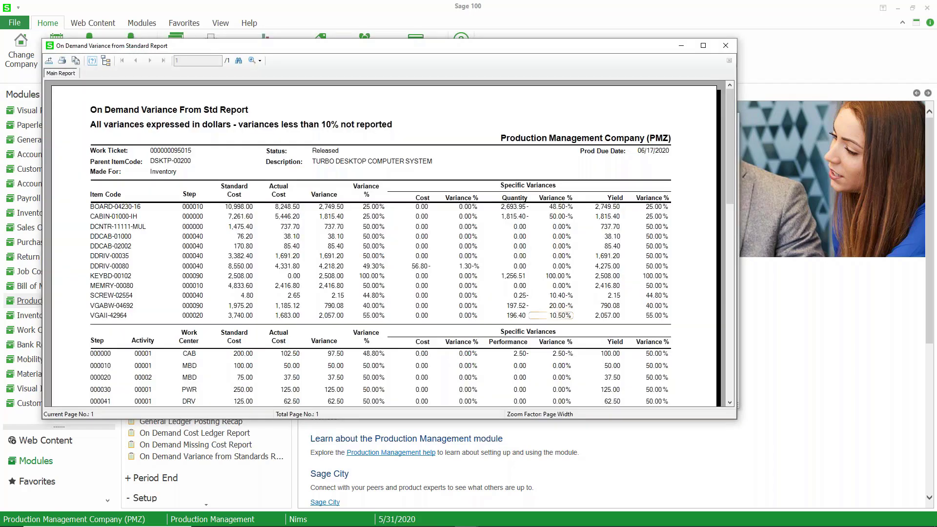
# Step: Examine the item steps, standard and actual costs and specific variances in the variance report, and close it
pyautogui.moveTo(151, 207); pyautogui.dragTo(151, 307)
pyautogui.click(243, 208)
pyautogui.moveTo(216, 199); pyautogui.dragTo(250, 199)
pyautogui.moveTo(308, 199); pyautogui.dragTo(343, 198)
pyautogui.click(372, 296)
pyautogui.click(725, 46)
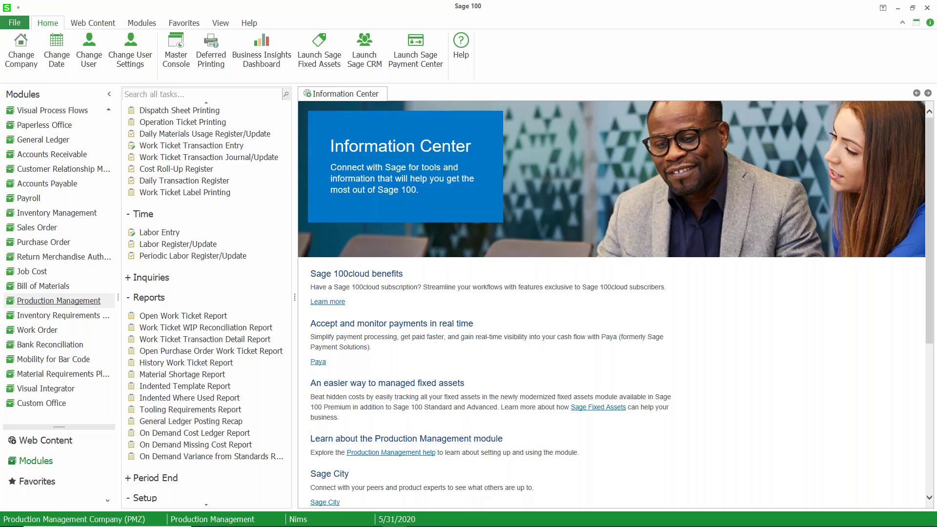
pyautogui.scroll(2, 273, 293)
pyautogui.click(170, 134)
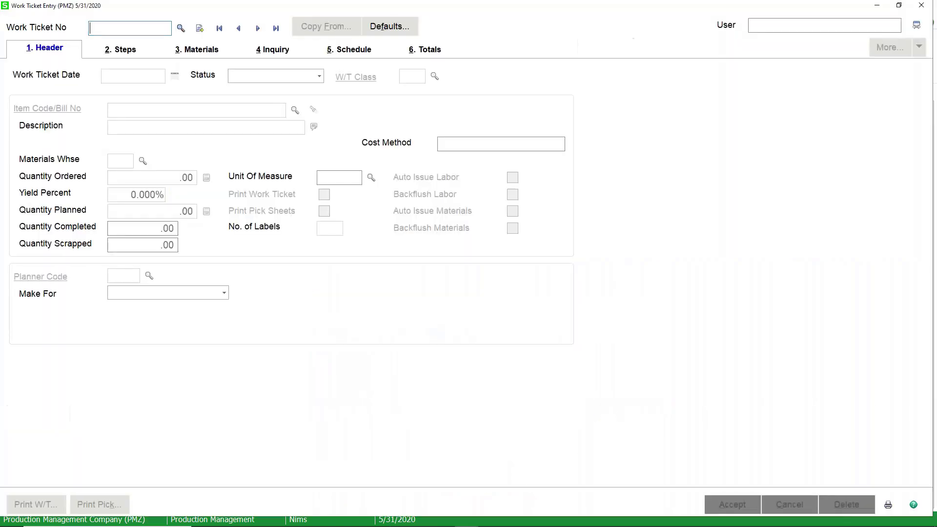
pyautogui.click(181, 28)
pyautogui.doubleClick(278, 142)
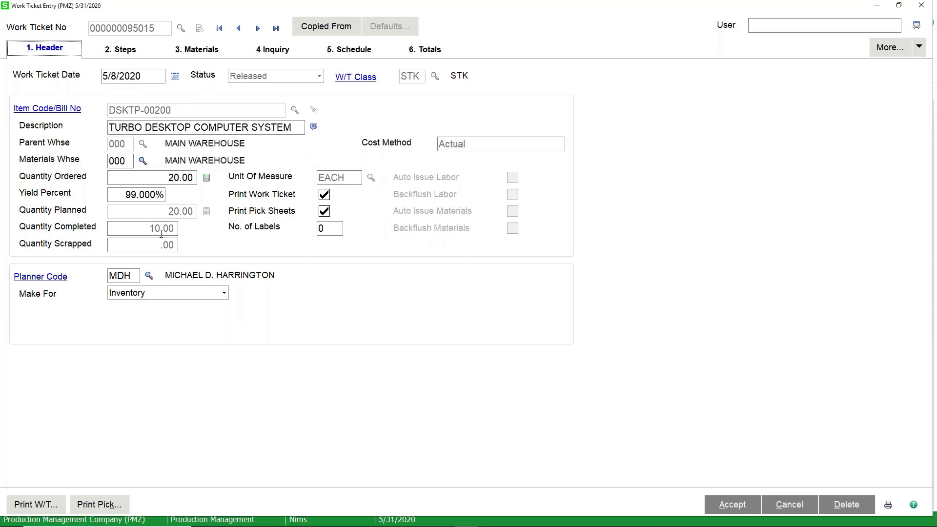
pyautogui.click(425, 48)
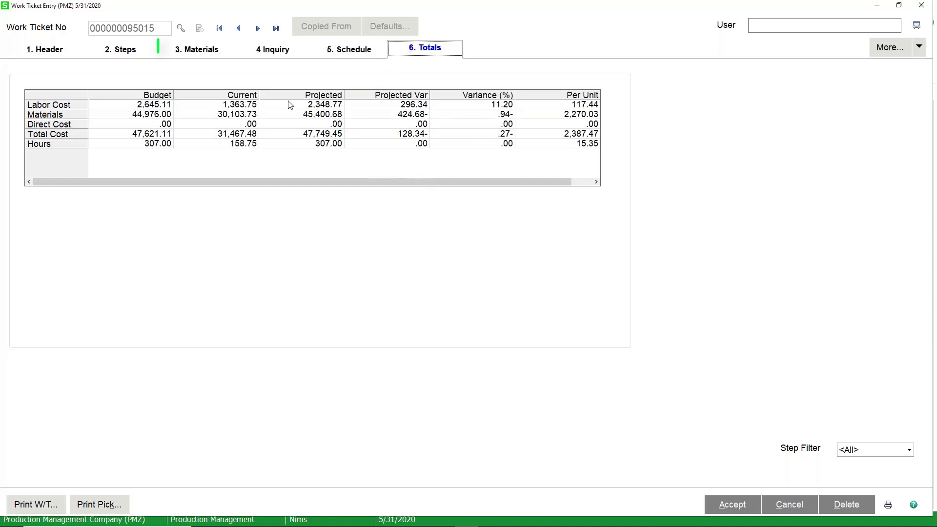
pyautogui.click(213, 54)
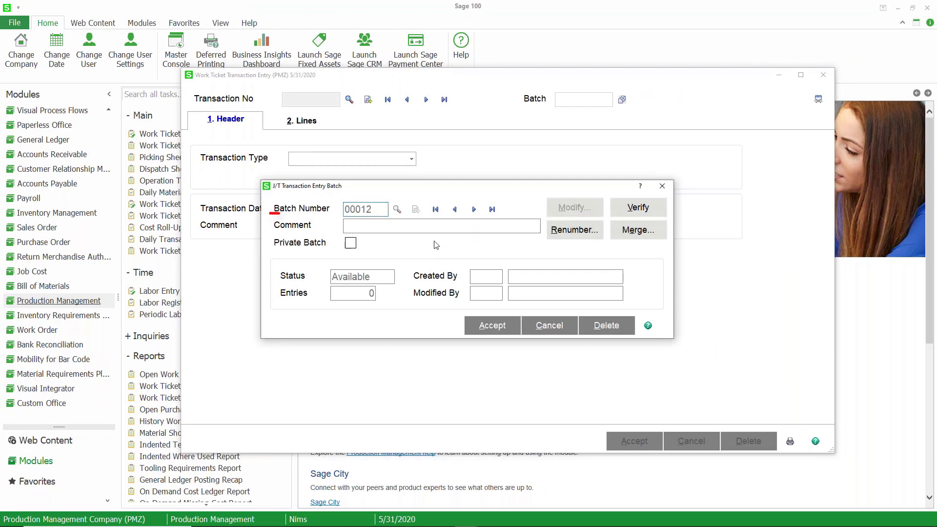
pyautogui.click(489, 326)
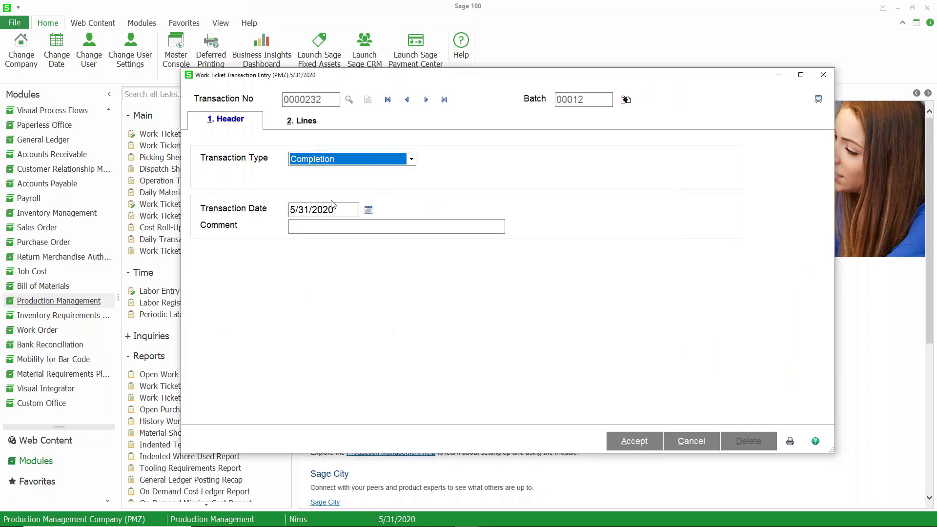
pyautogui.click(302, 120)
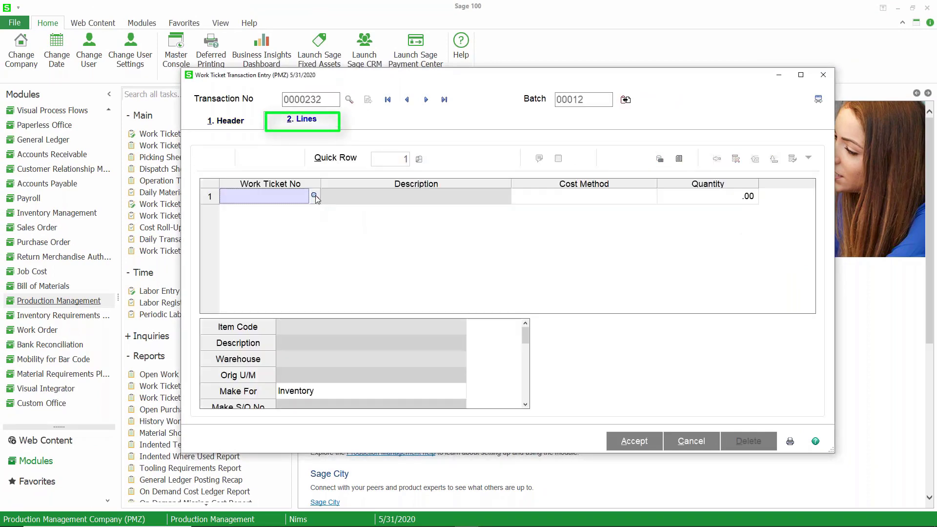
pyautogui.click(314, 195)
pyautogui.doubleClick(324, 202)
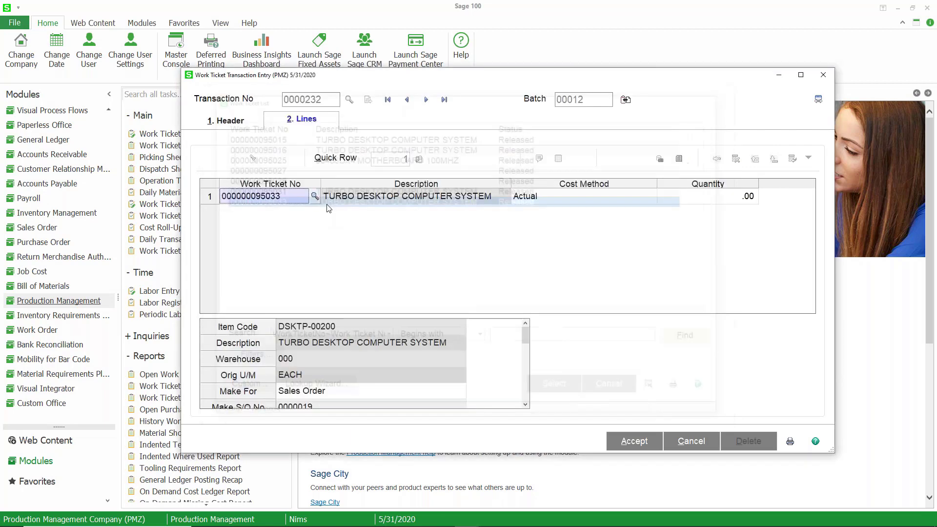
pyautogui.press('Tab')
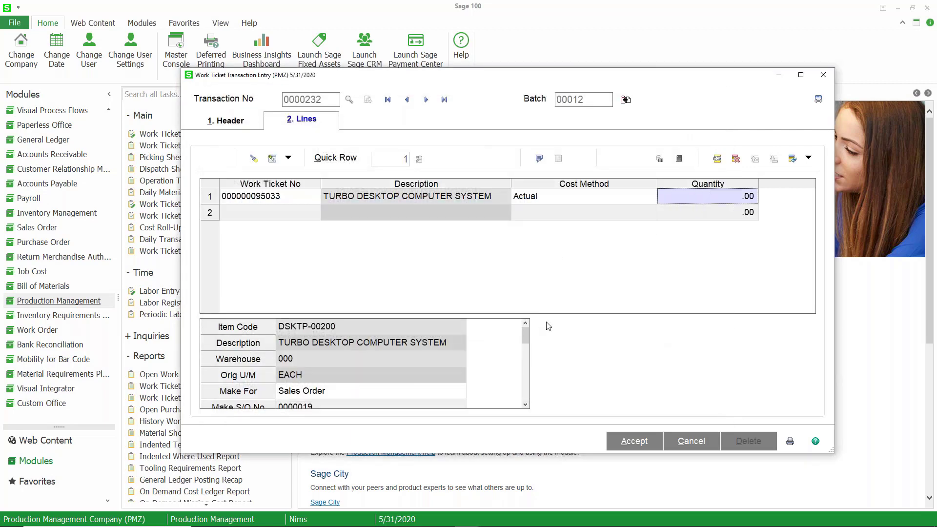
# Step: Check the line's planned quantity, set the completion quantity to 1 and accept the transaction
pyautogui.click(526, 405)
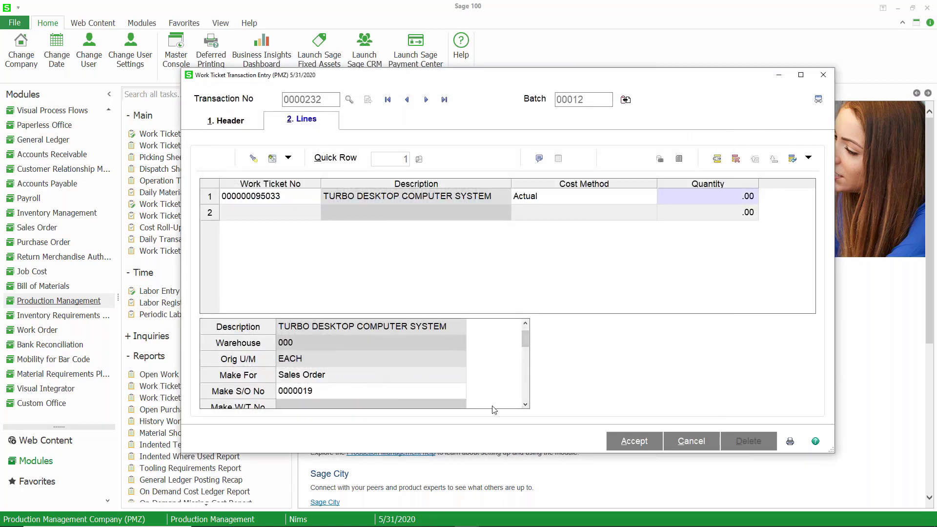
pyautogui.scroll(-7, 524, 405)
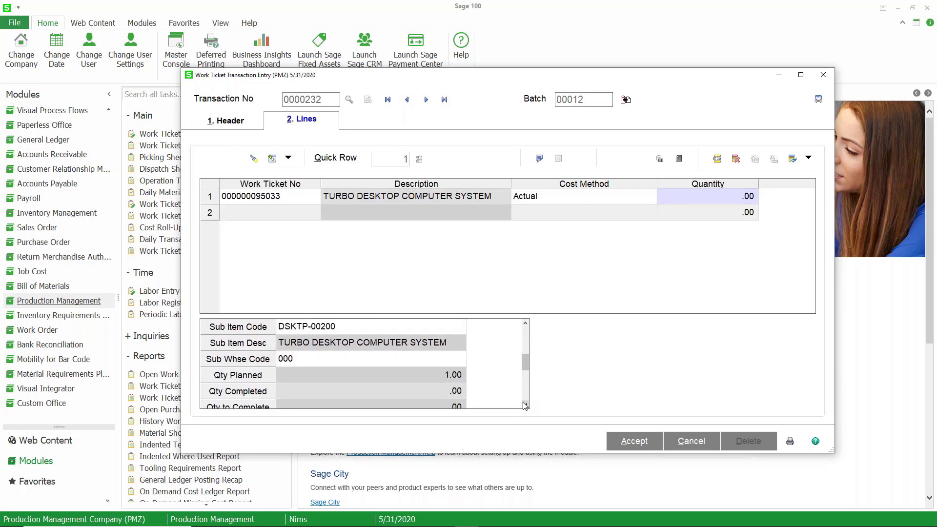
pyautogui.click(702, 196)
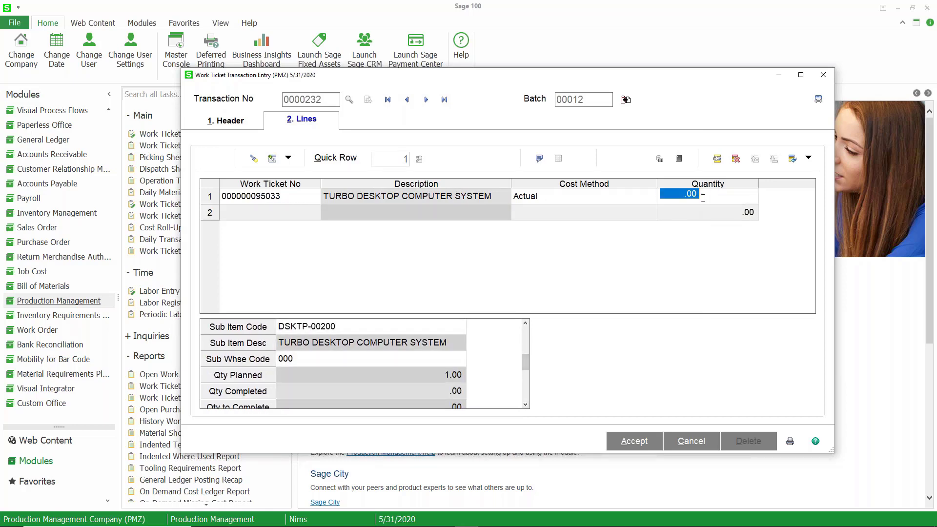
pyautogui.write('1')
pyautogui.press('Return')
pyautogui.click(642, 441)
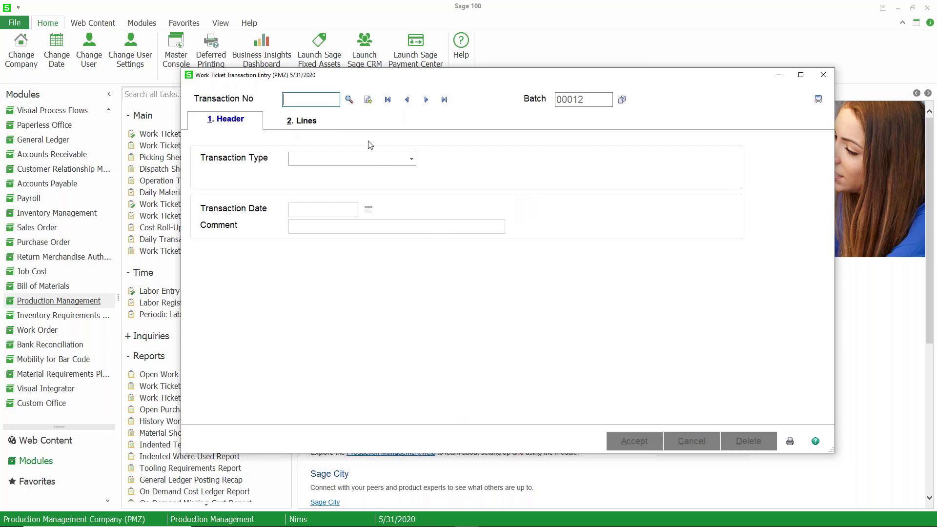
# Step: Open labor transaction 0000233, review the hours on its step lines and accept it
pyautogui.click(348, 100)
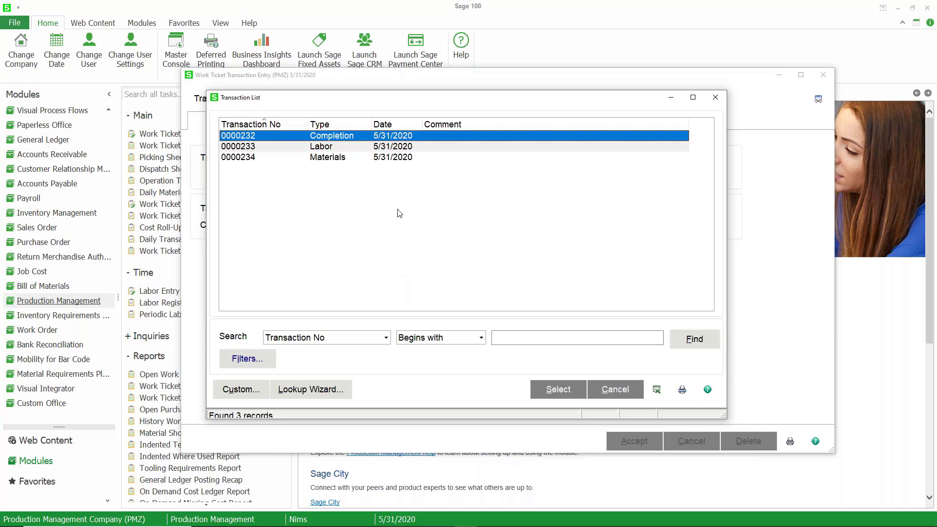
pyautogui.doubleClick(356, 146)
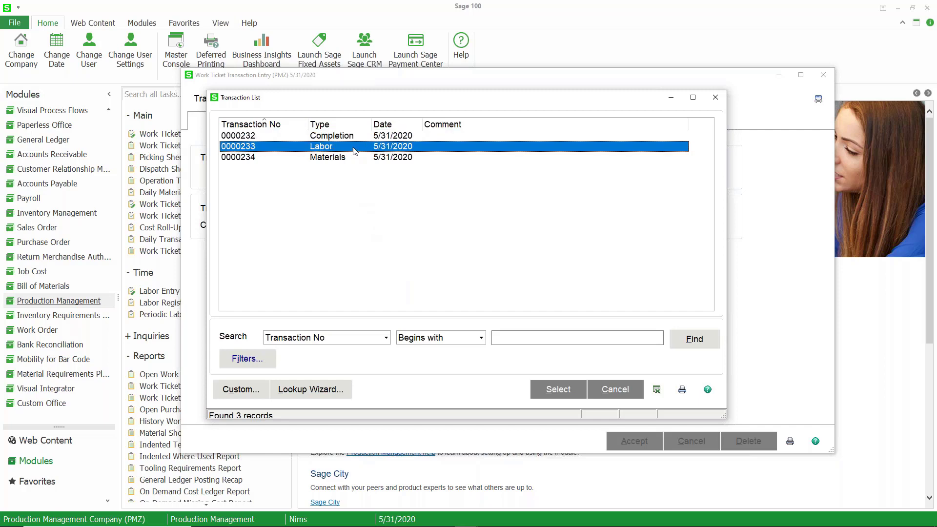
pyautogui.click(308, 129)
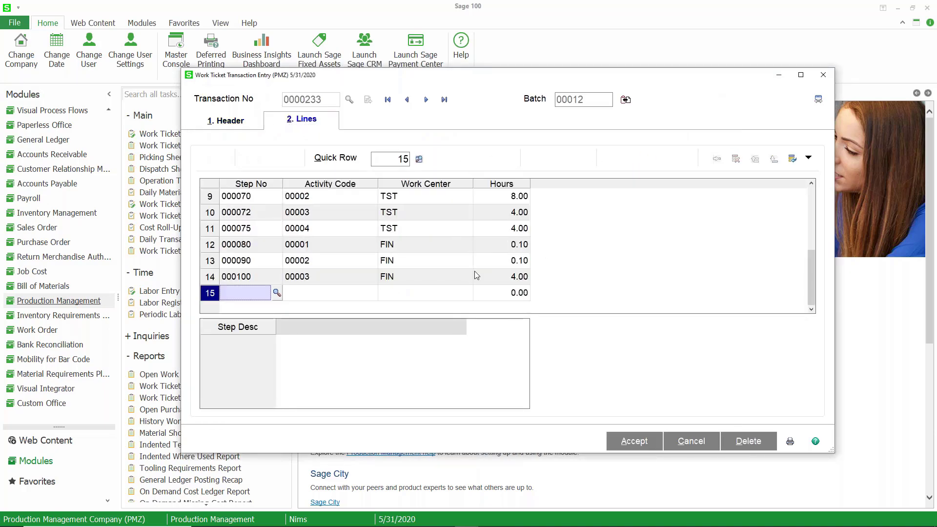
pyautogui.click(619, 445)
# Step: Open materials transaction 0000234 and review the required and issued quantities on its item lines
pyautogui.click(350, 99)
pyautogui.doubleClick(322, 157)
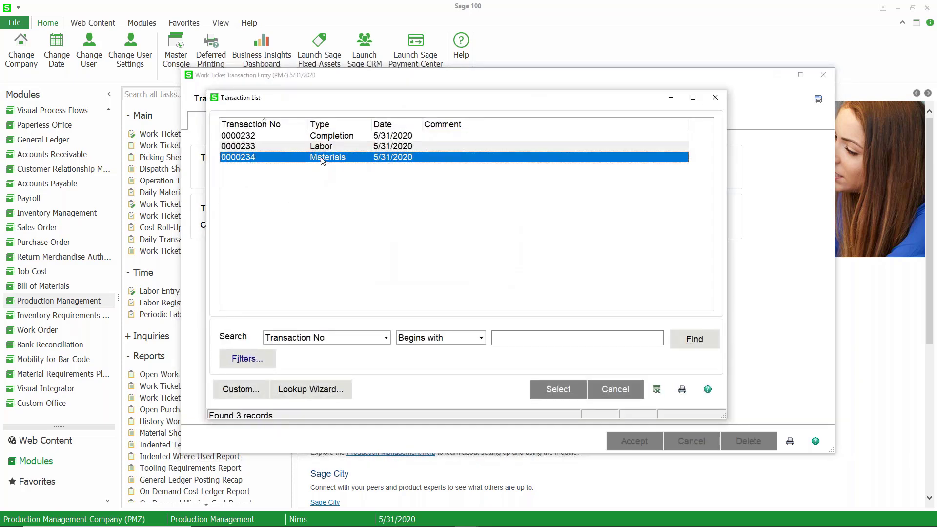
pyautogui.click(308, 122)
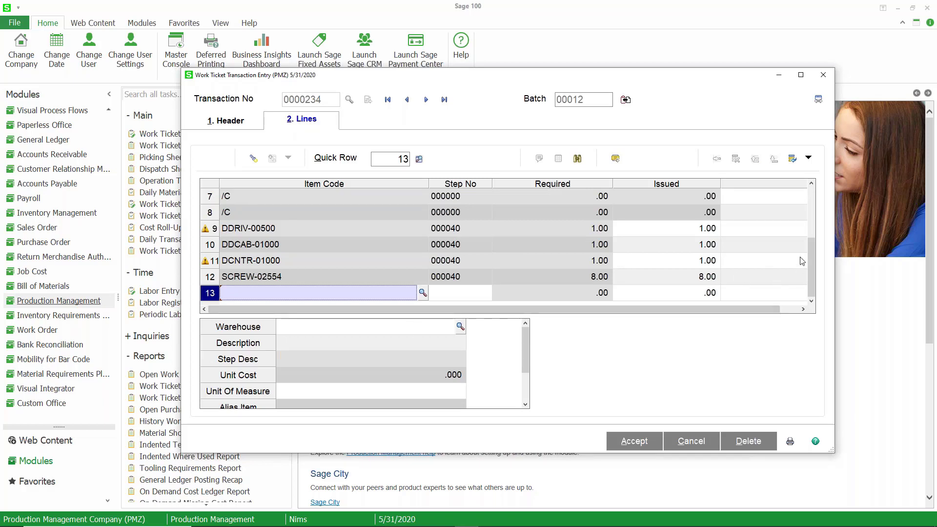
pyautogui.click(809, 202)
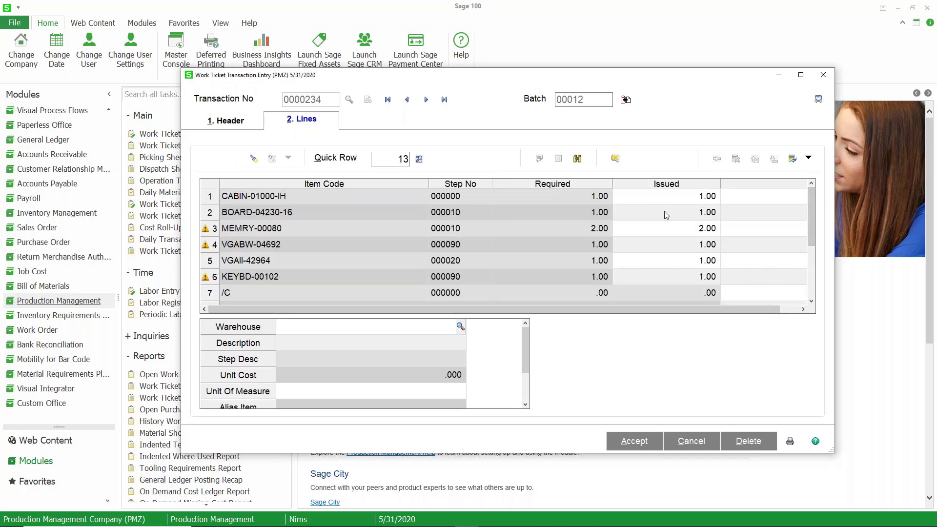
# Step: Distribute the issued quantity of MEMRY-00080 on line 3 from lot 050105
pyautogui.click(645, 232)
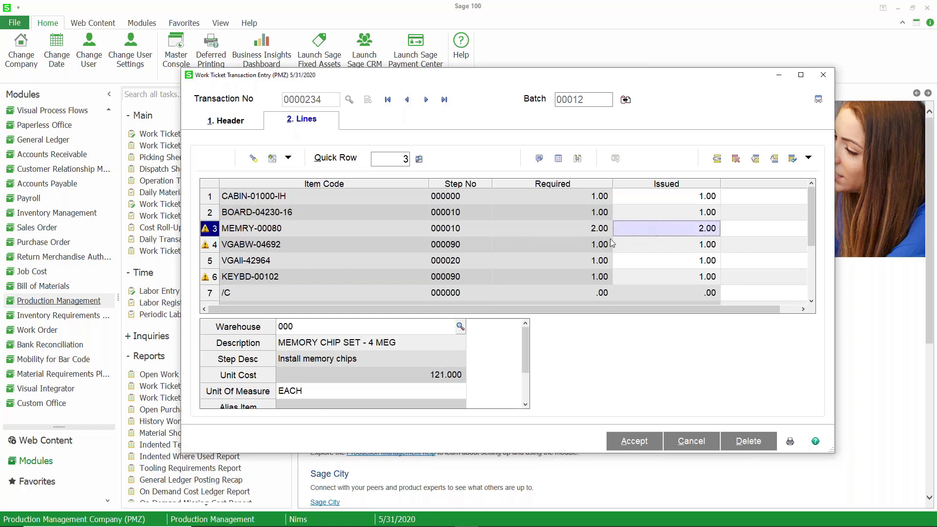
pyautogui.click(558, 158)
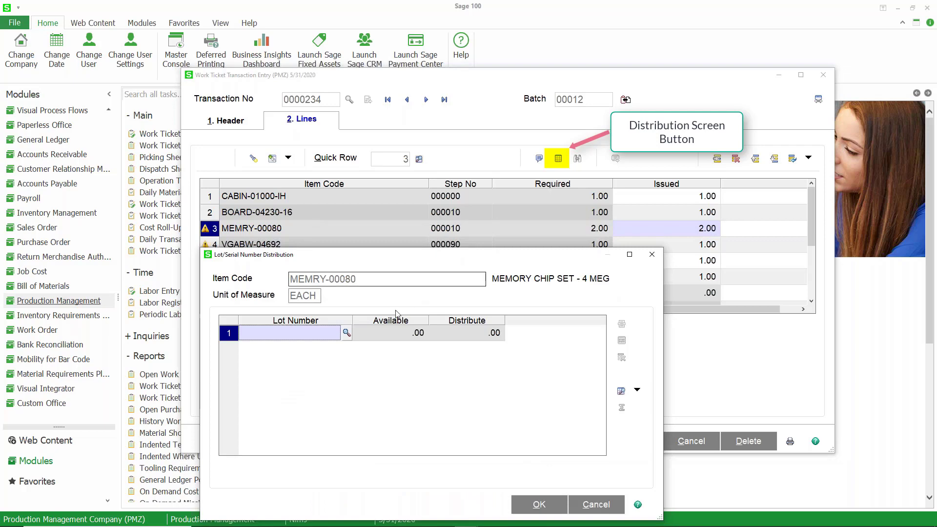
pyautogui.press('F2')
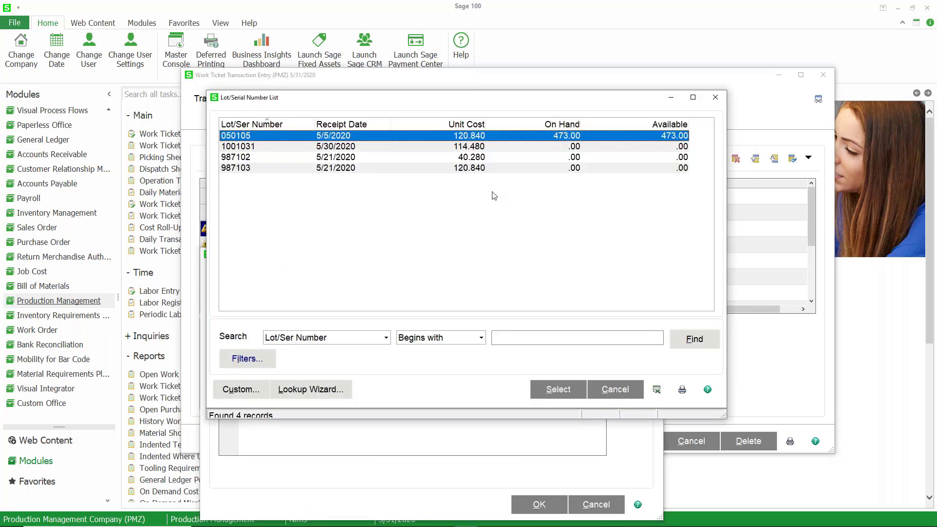
pyautogui.doubleClick(494, 137)
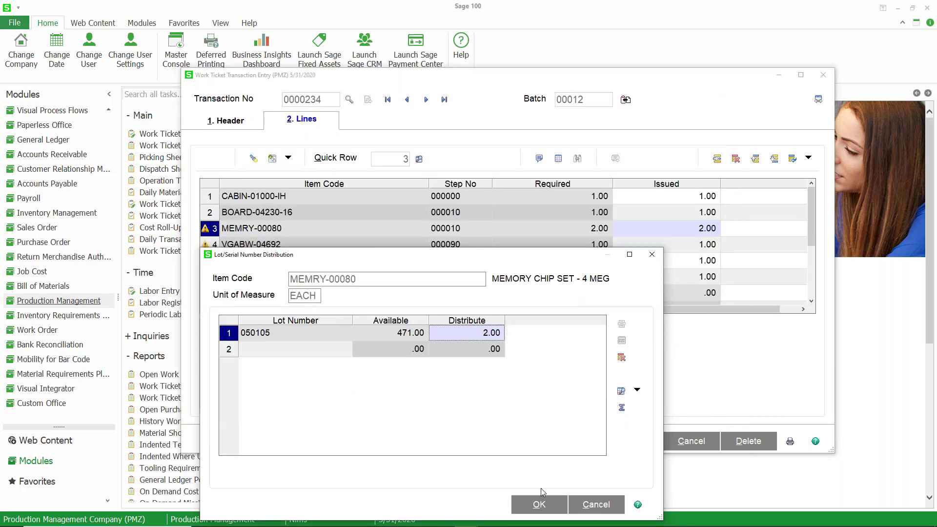
pyautogui.click(539, 504)
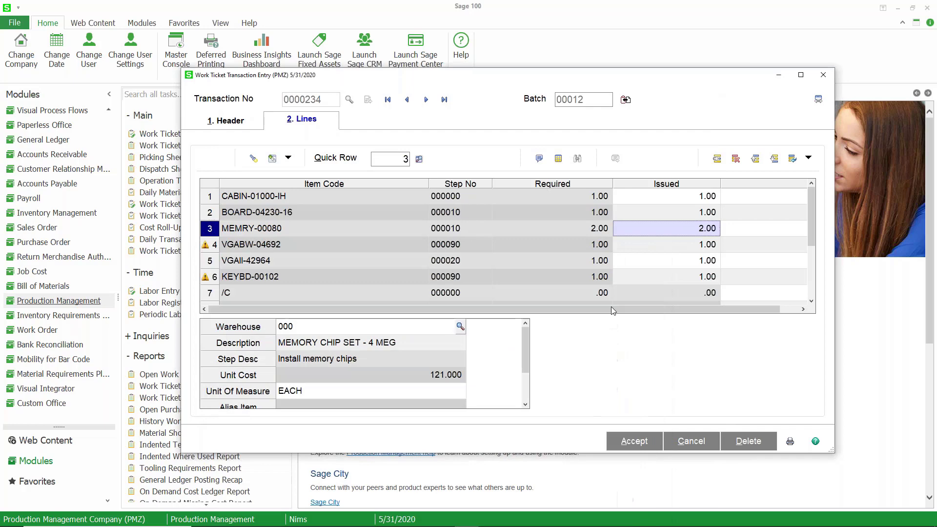
# Step: Distribute the VGABW-04692 monitor on line 4 from available serial number VGA-00000273
pyautogui.click(645, 245)
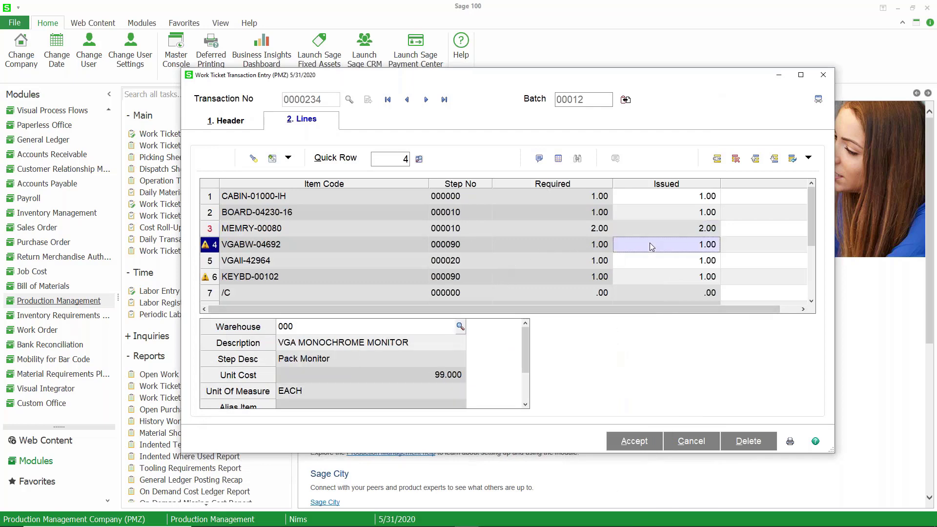
pyautogui.click(559, 159)
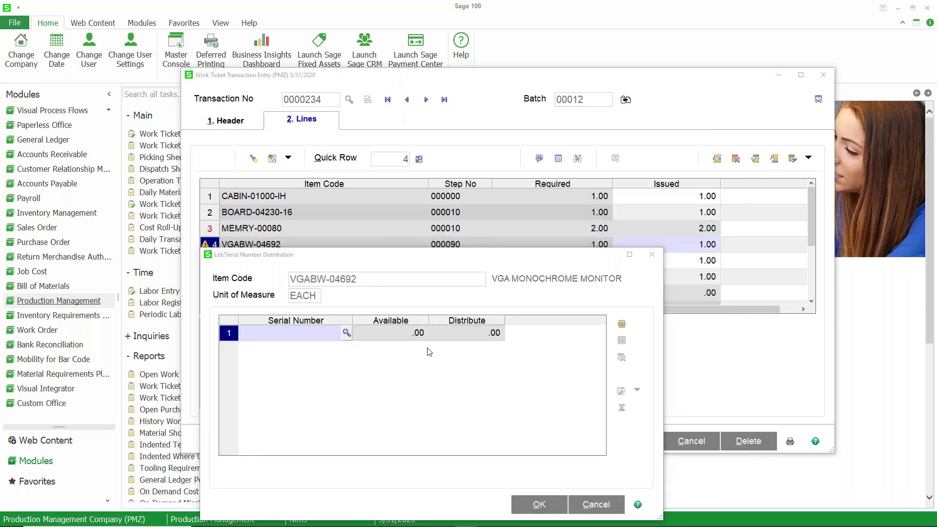
pyautogui.press('F2')
pyautogui.scroll(-5, 607, 249)
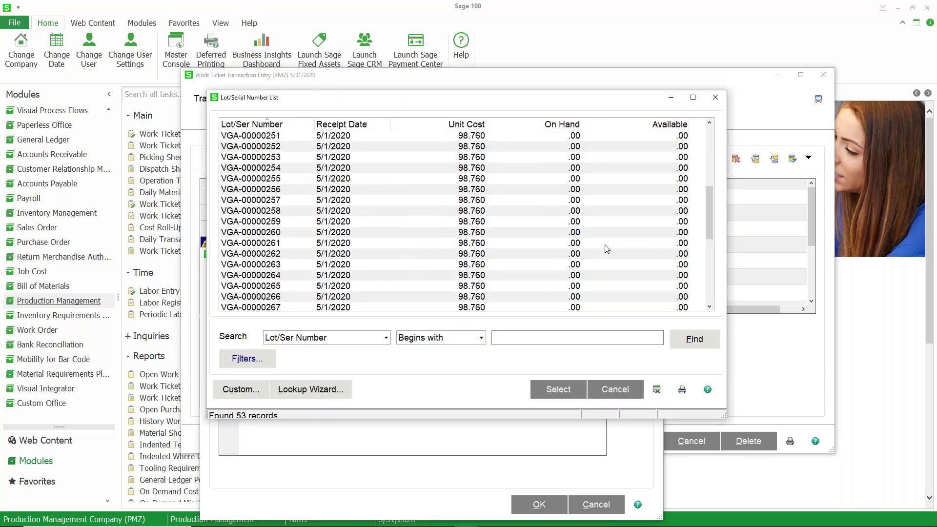
pyautogui.scroll(-3, 606, 249)
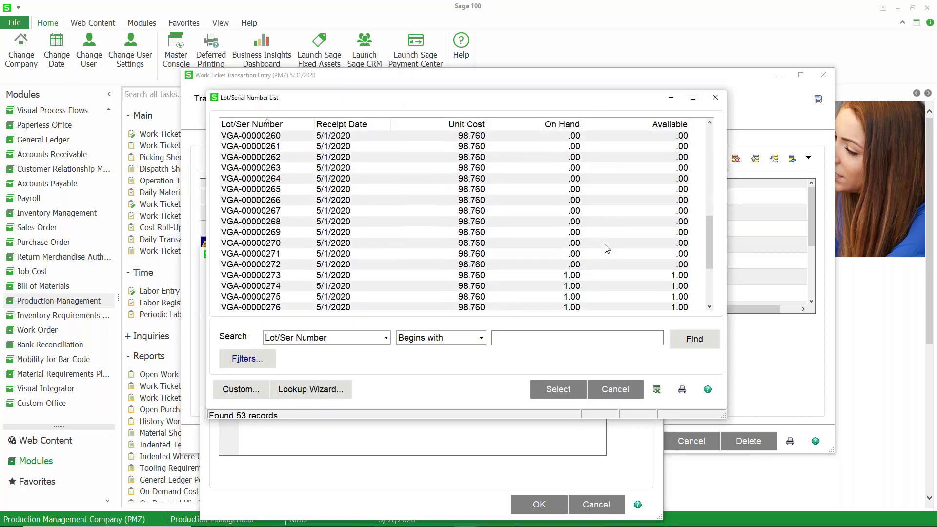
pyautogui.doubleClick(572, 277)
pyautogui.click(539, 504)
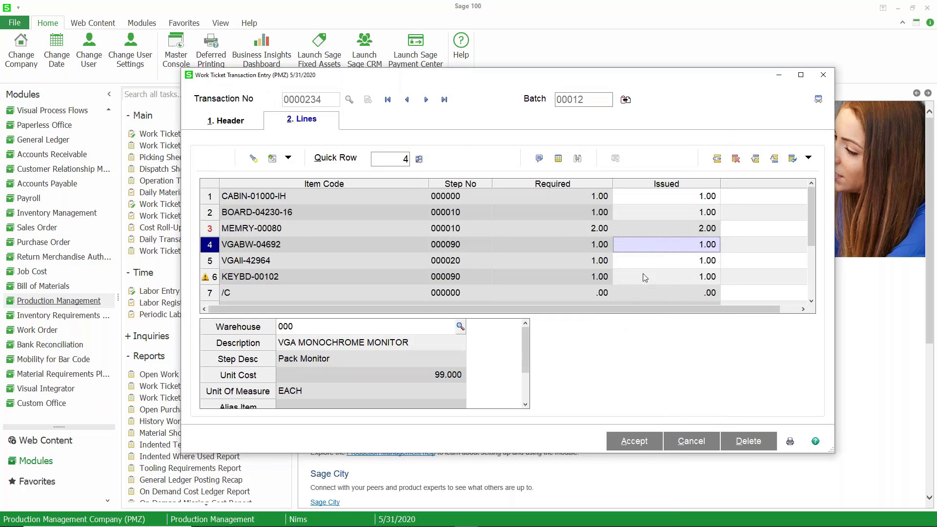
pyautogui.click(655, 277)
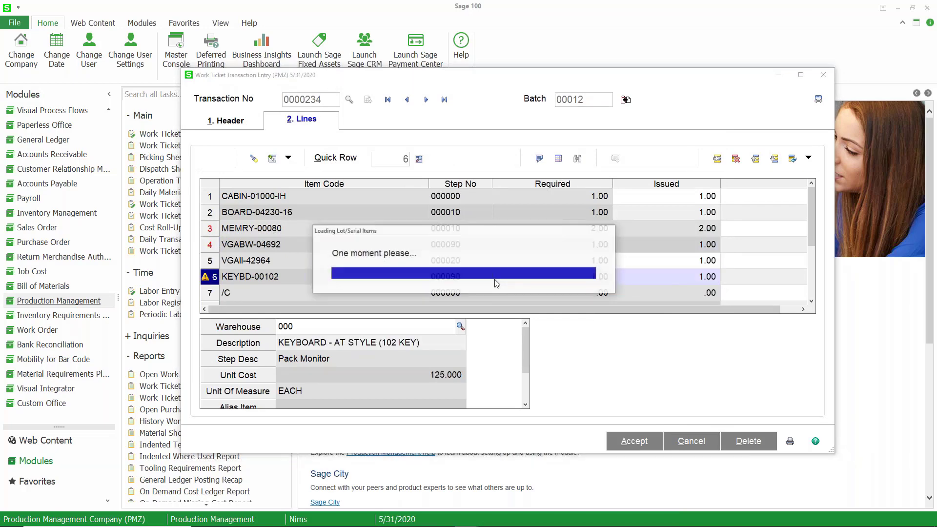
pyautogui.click(346, 334)
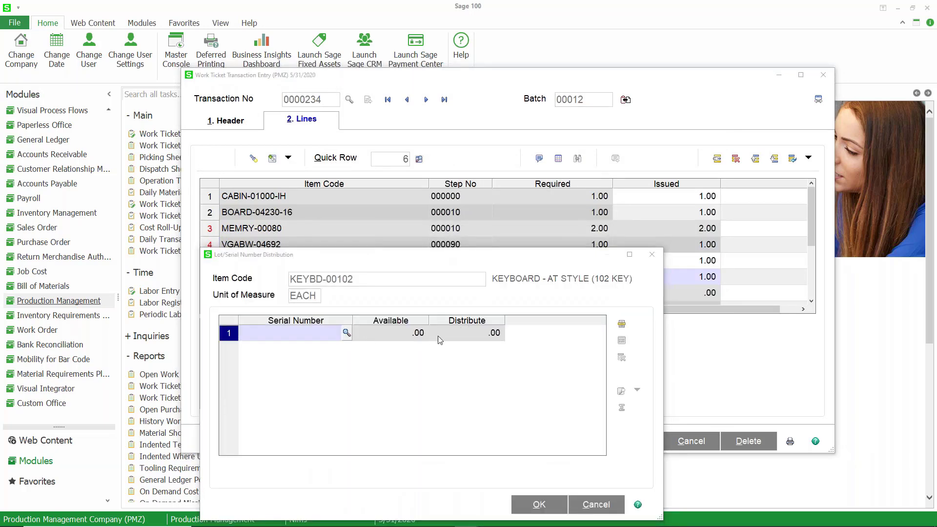
pyautogui.scroll(-2, 532, 292)
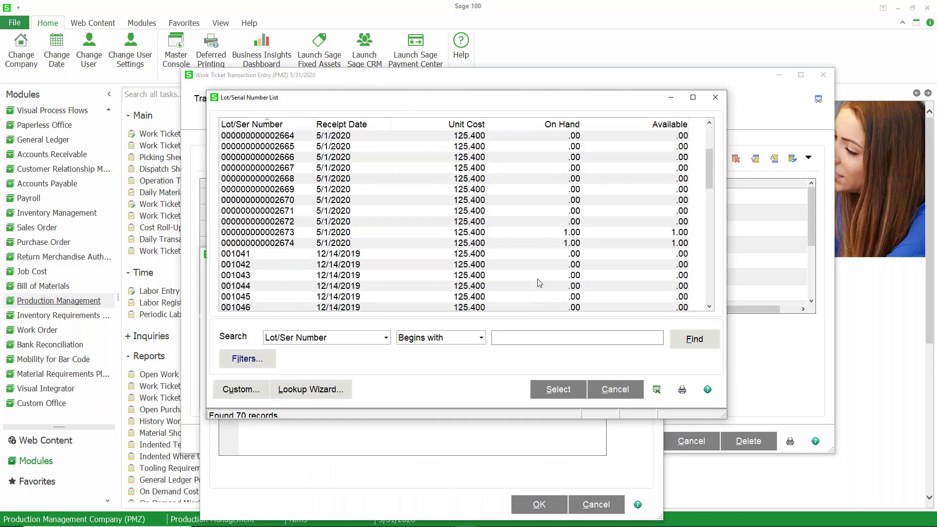
pyautogui.click(533, 233)
pyautogui.doubleClick(533, 238)
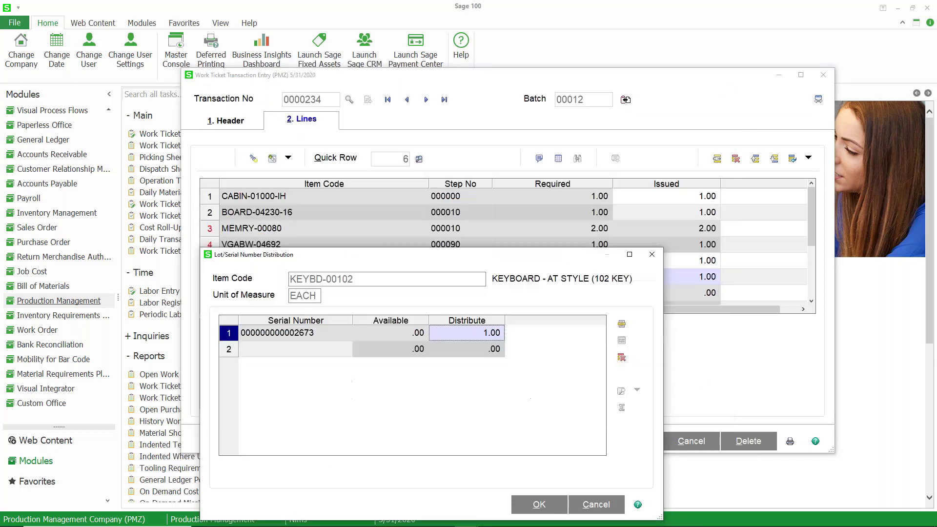
pyautogui.click(539, 504)
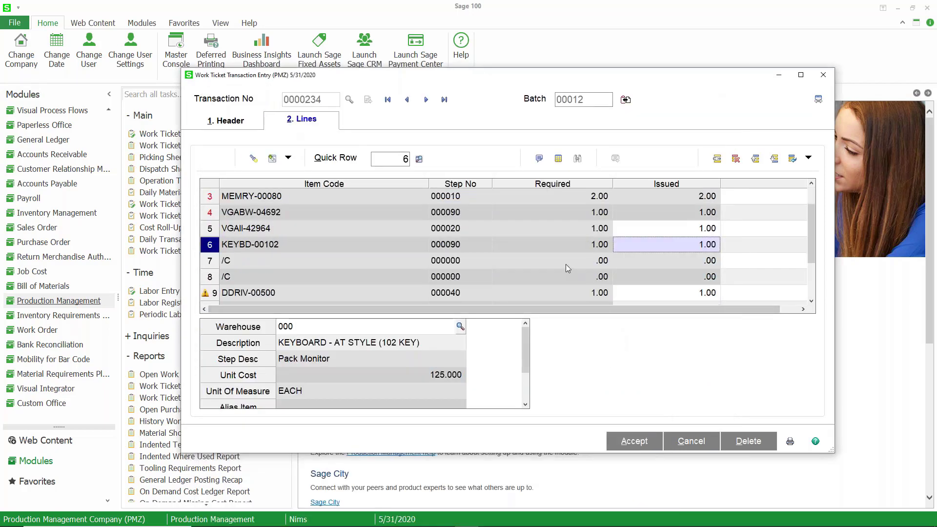
pyautogui.scroll(-1, 568, 261)
pyautogui.click(647, 244)
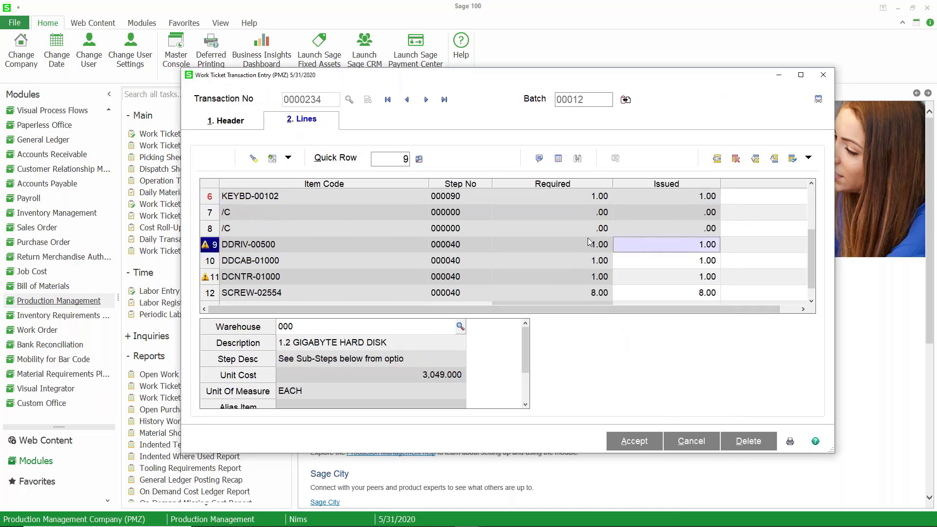
pyautogui.click(558, 165)
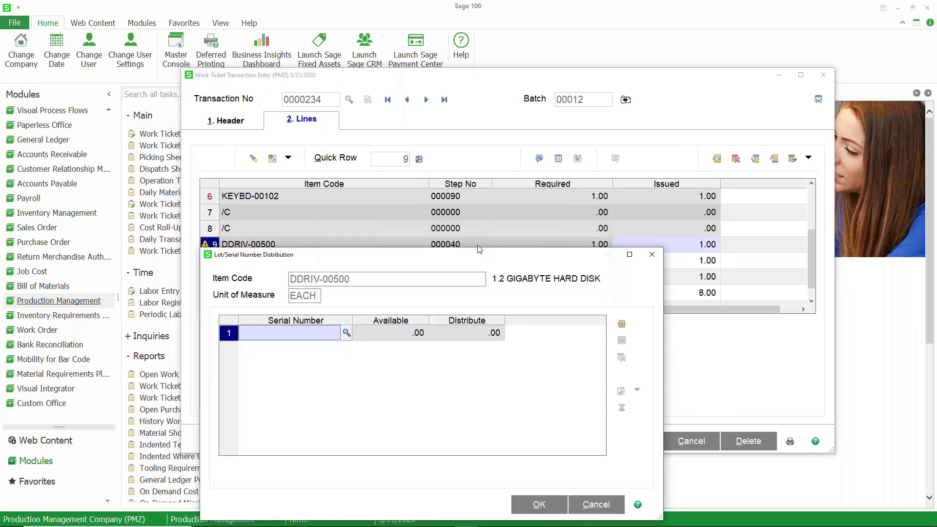
pyautogui.click(346, 333)
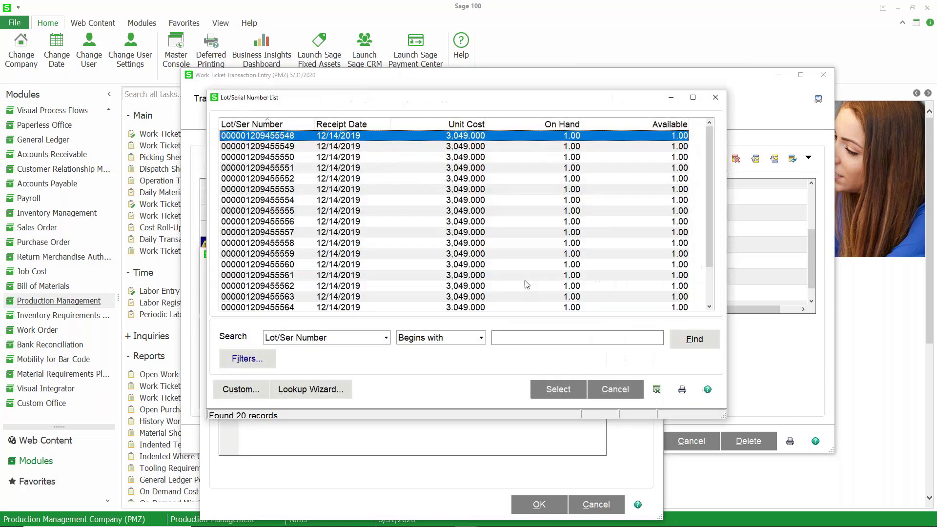
pyautogui.doubleClick(552, 138)
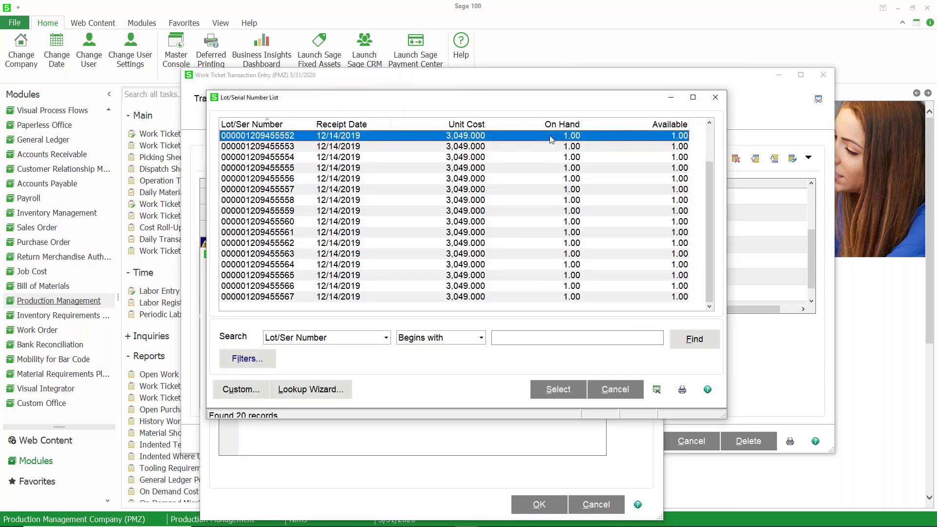
pyautogui.click(552, 510)
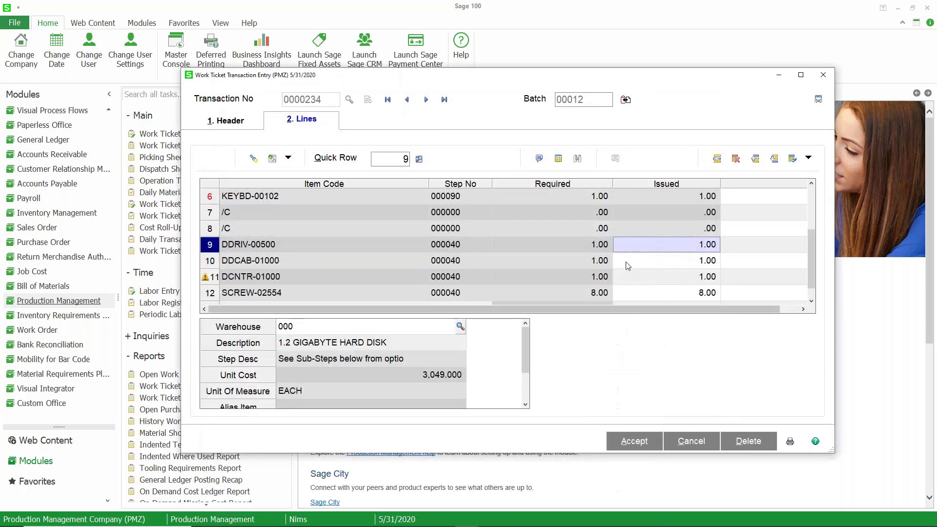
# Step: Distribute the DCNTR-01000 controller on line 11 from lot 00010101, then accept the materials transaction and close the entry window
pyautogui.click(629, 282)
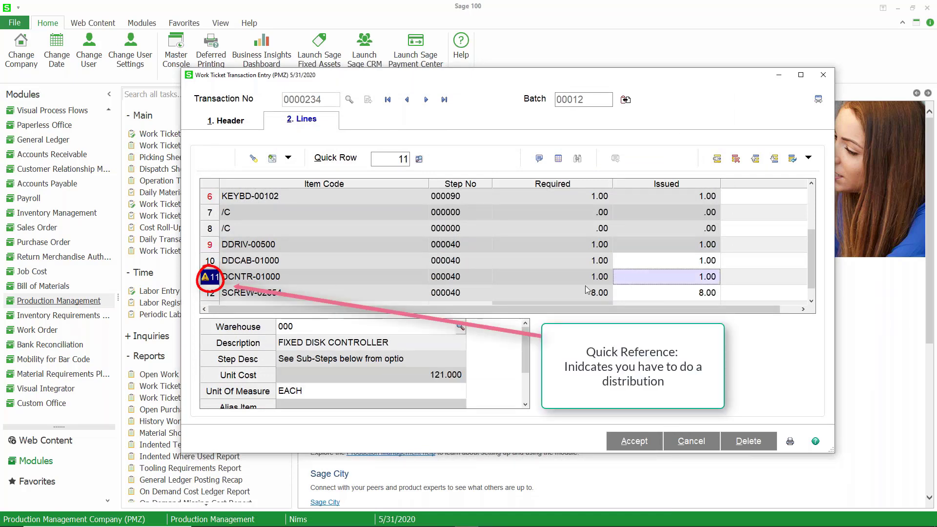
pyautogui.click(557, 159)
pyautogui.press('F2')
pyautogui.click(557, 387)
pyautogui.click(539, 504)
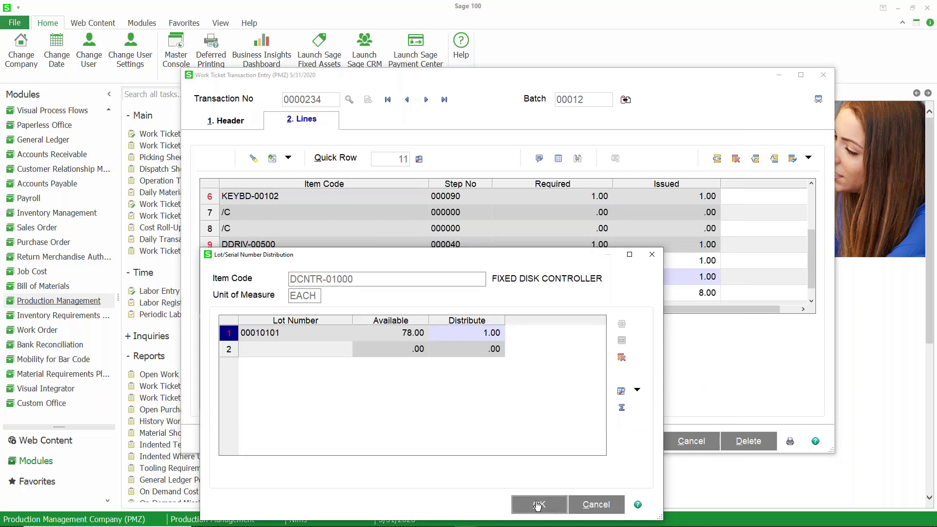
pyautogui.scroll(-1, 795, 297)
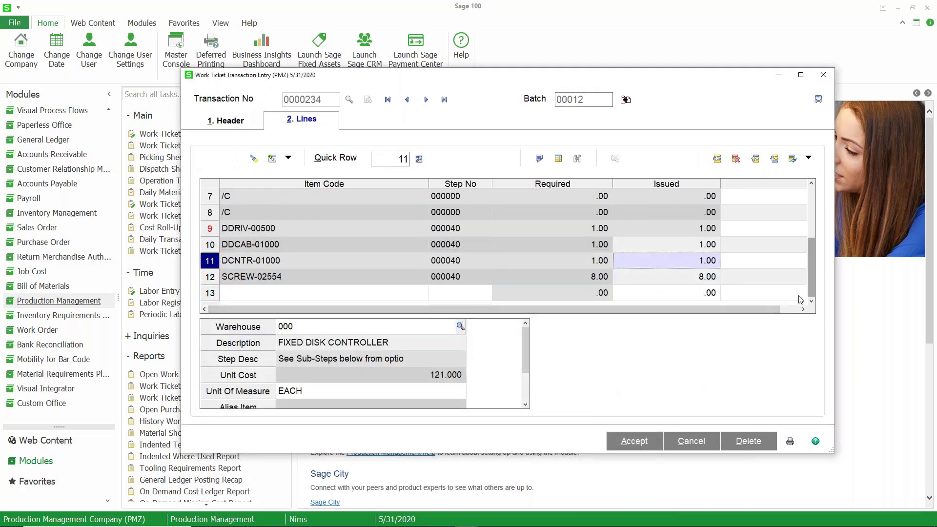
pyautogui.click(631, 441)
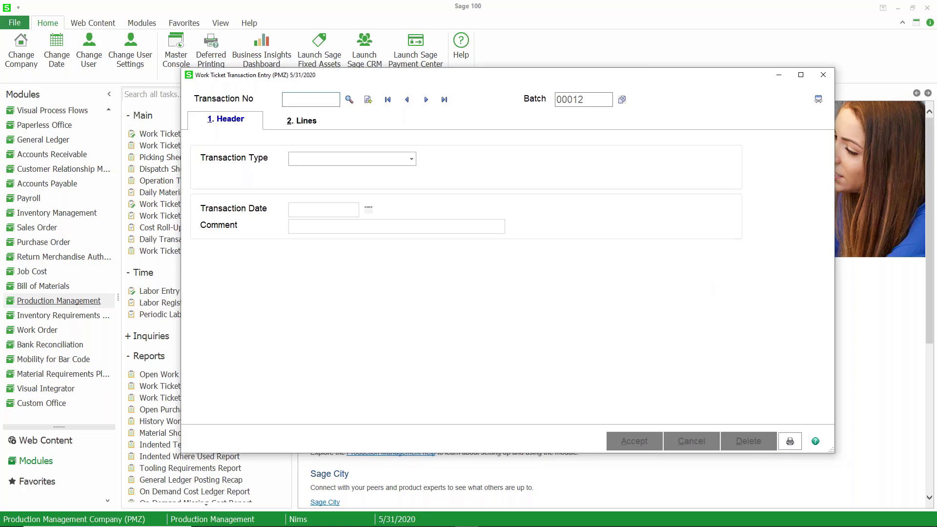
pyautogui.press('Escape')
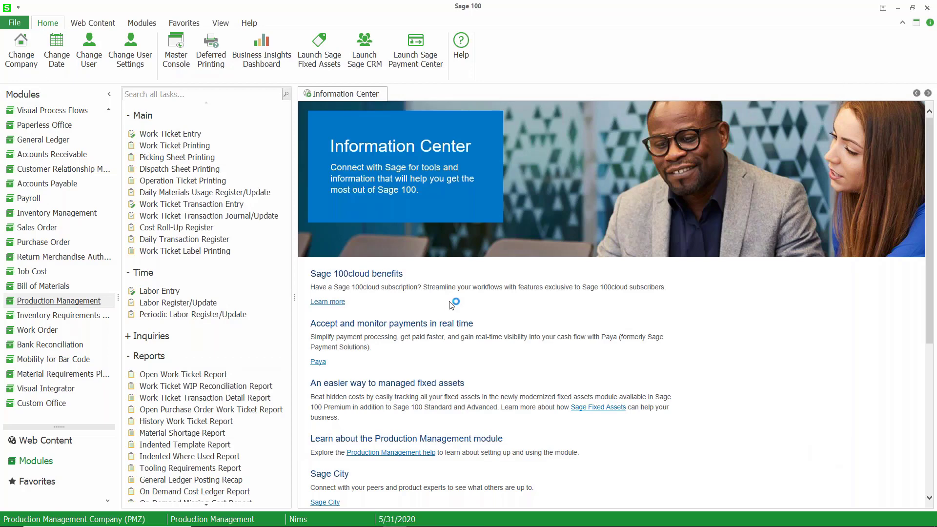
# Step: Run the Work Ticket Transaction Journal for batch 00012 without work ticket labels and review its labor, materials and completion registers
pyautogui.click(277, 175)
pyautogui.click(630, 383)
pyautogui.click(523, 343)
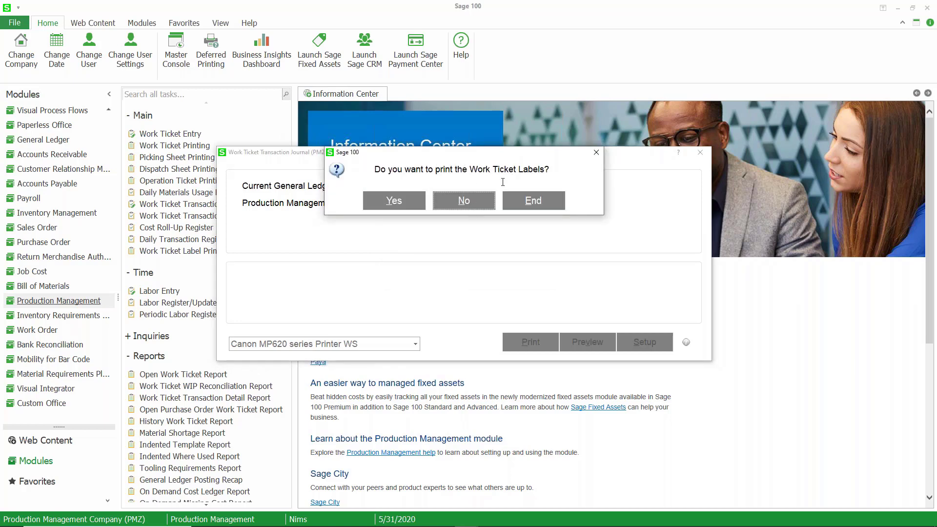
pyautogui.click(465, 200)
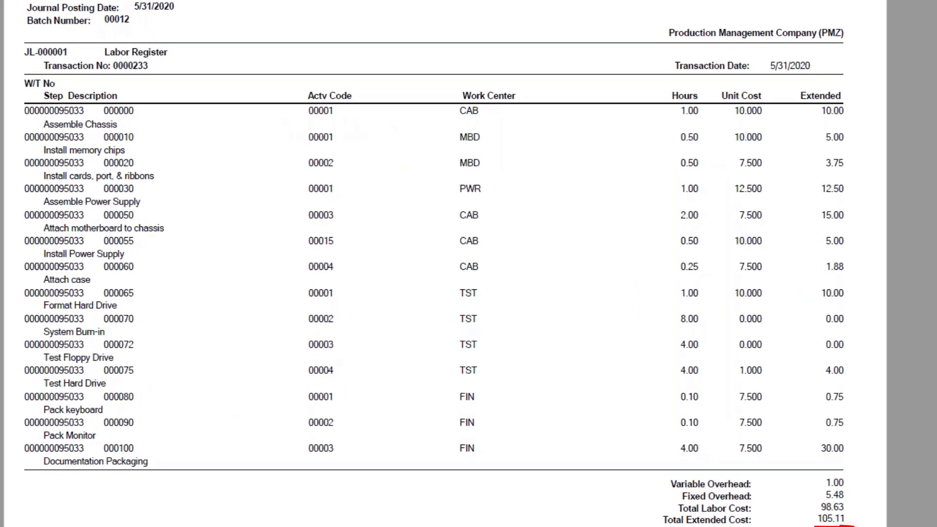
pyautogui.scroll(-3, 727, 464)
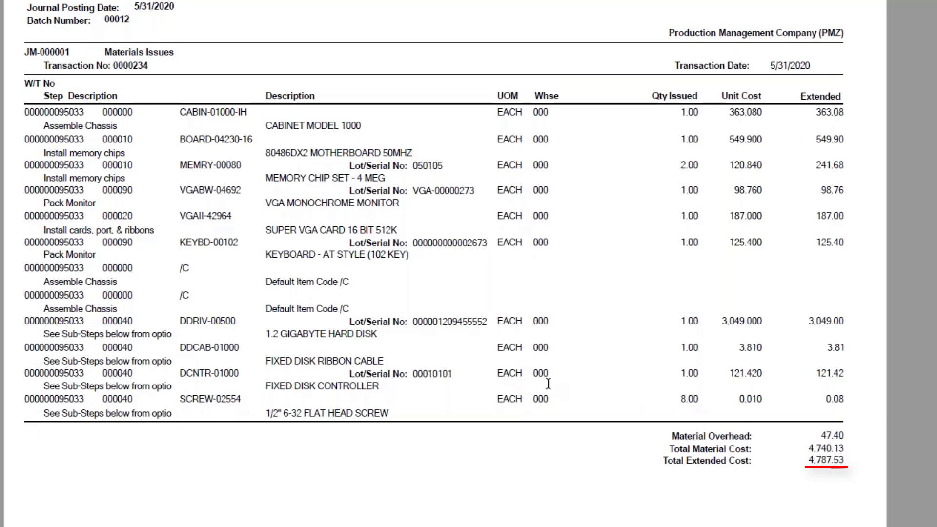
pyautogui.scroll(-3, 572, 405)
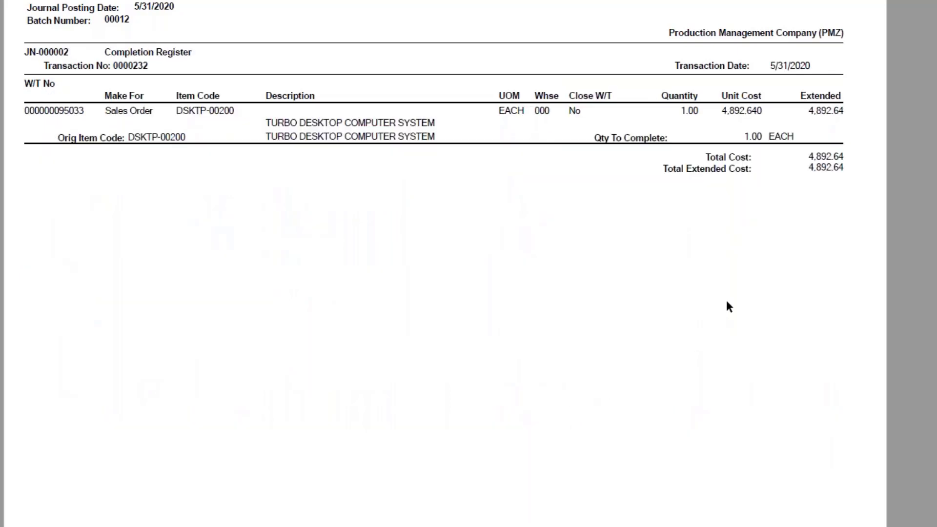